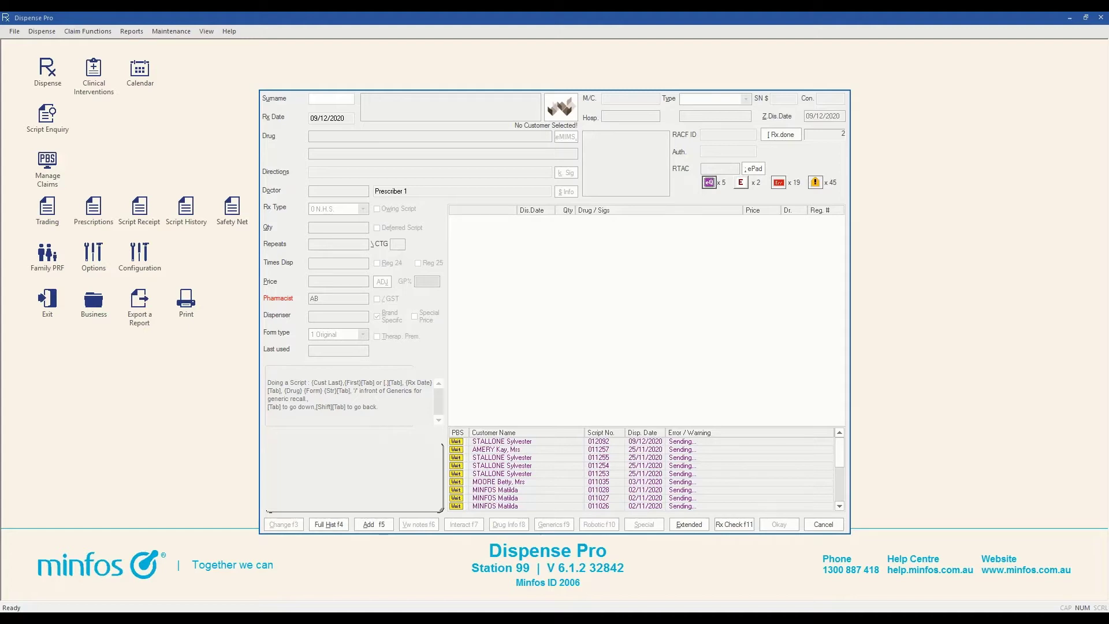
Dispense the scanned NARDIL TAB 15MG eScript for Sylvester Stallone and confirm saving with the password.
click(336, 99)
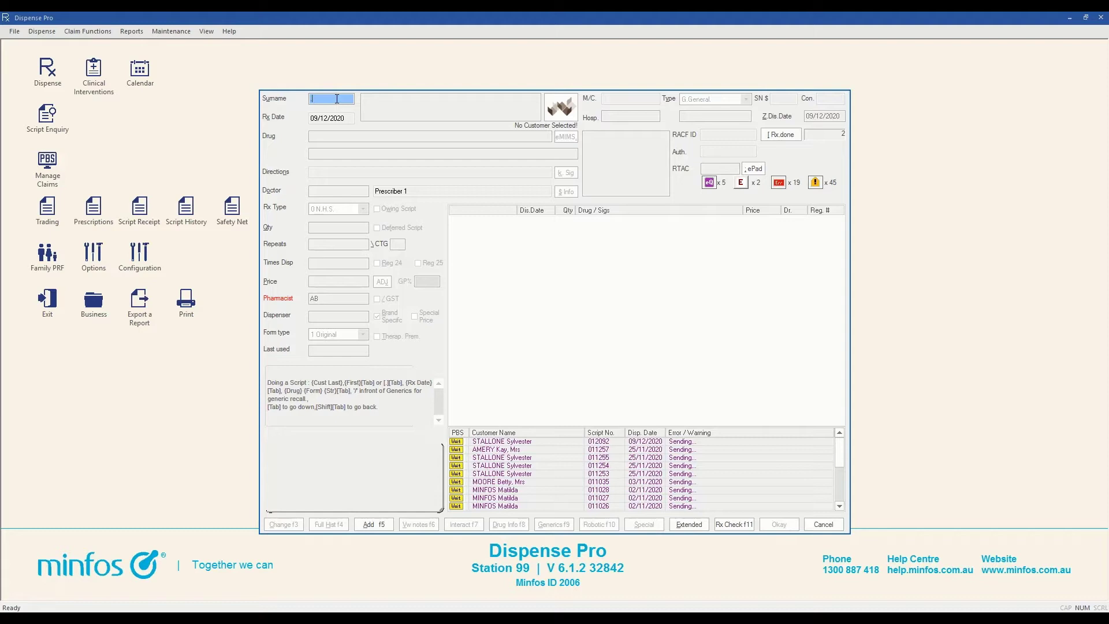
key(Return)
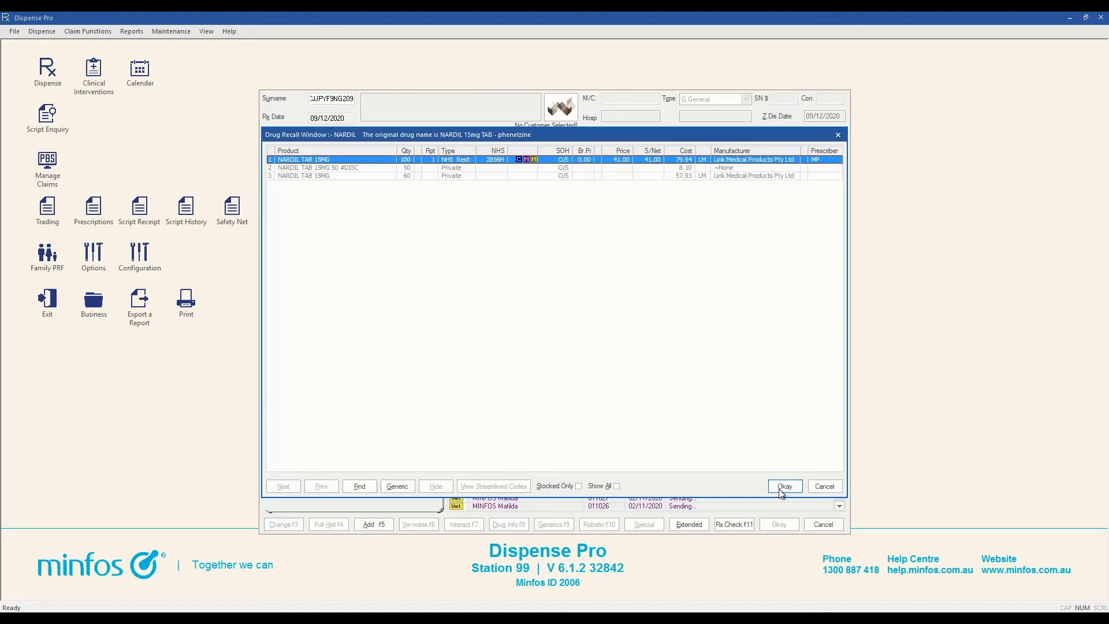
click(783, 487)
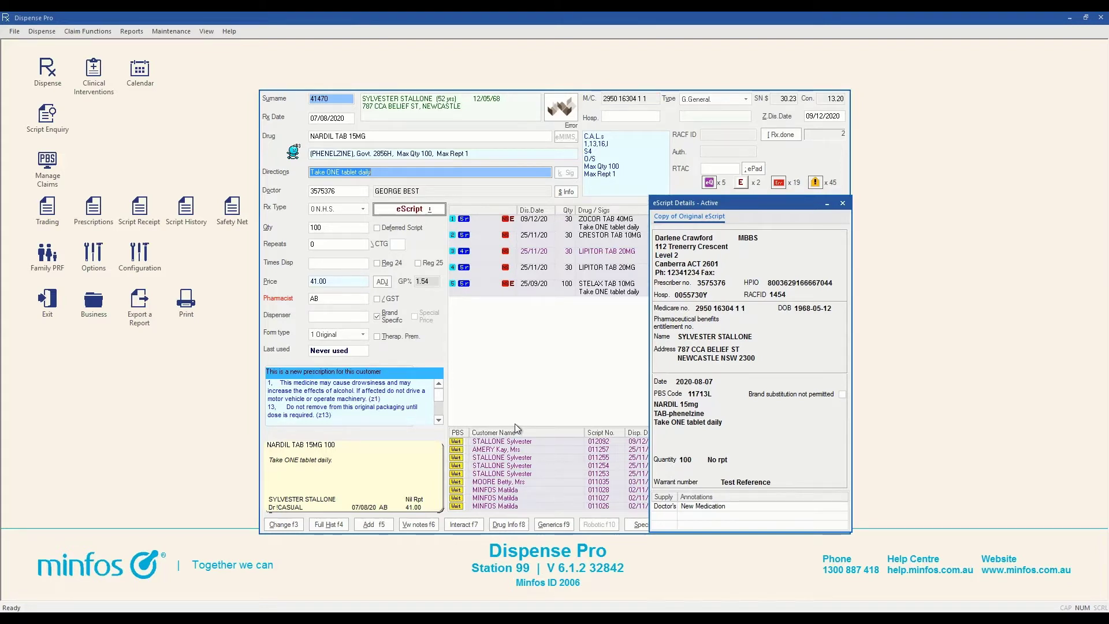
key(Return)
key(Return)
key(Return)
key(Return)
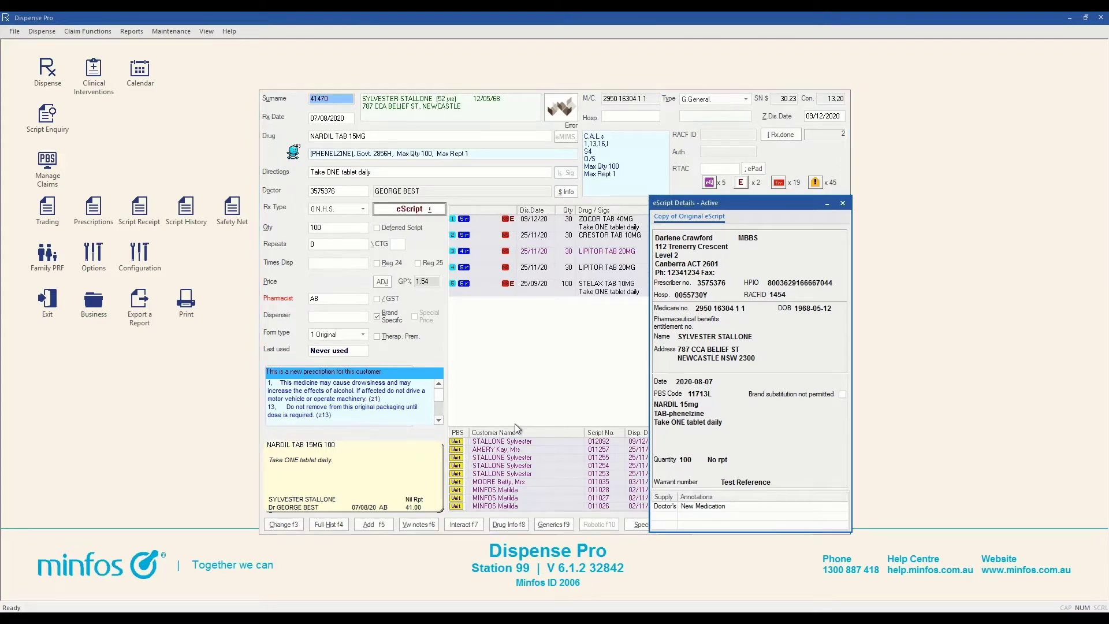
key(Return)
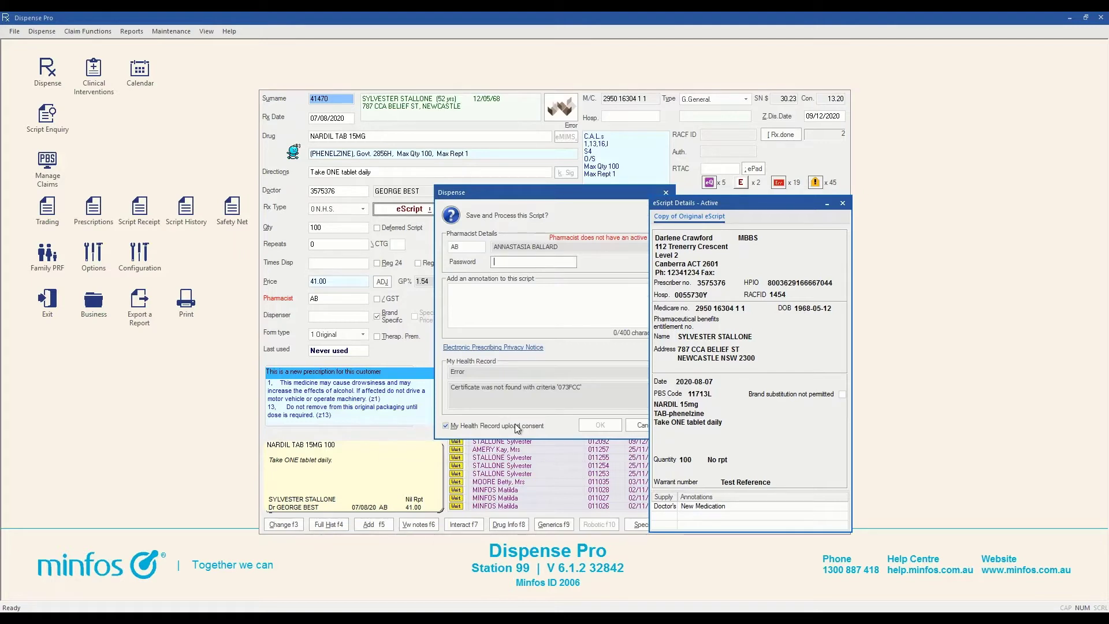
text(*****)
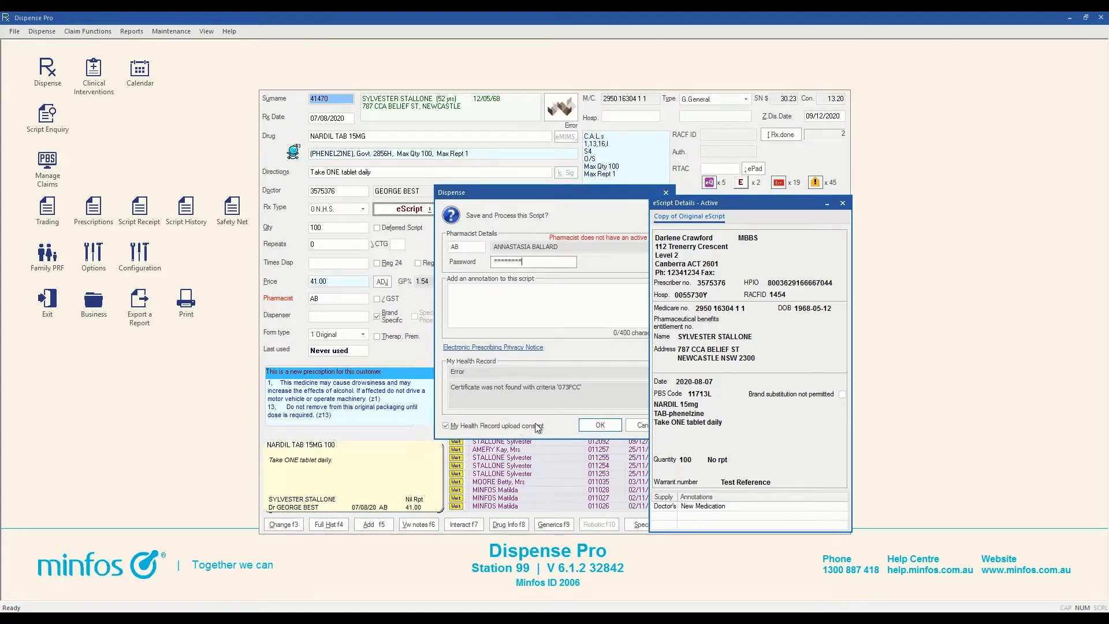
key(Return)
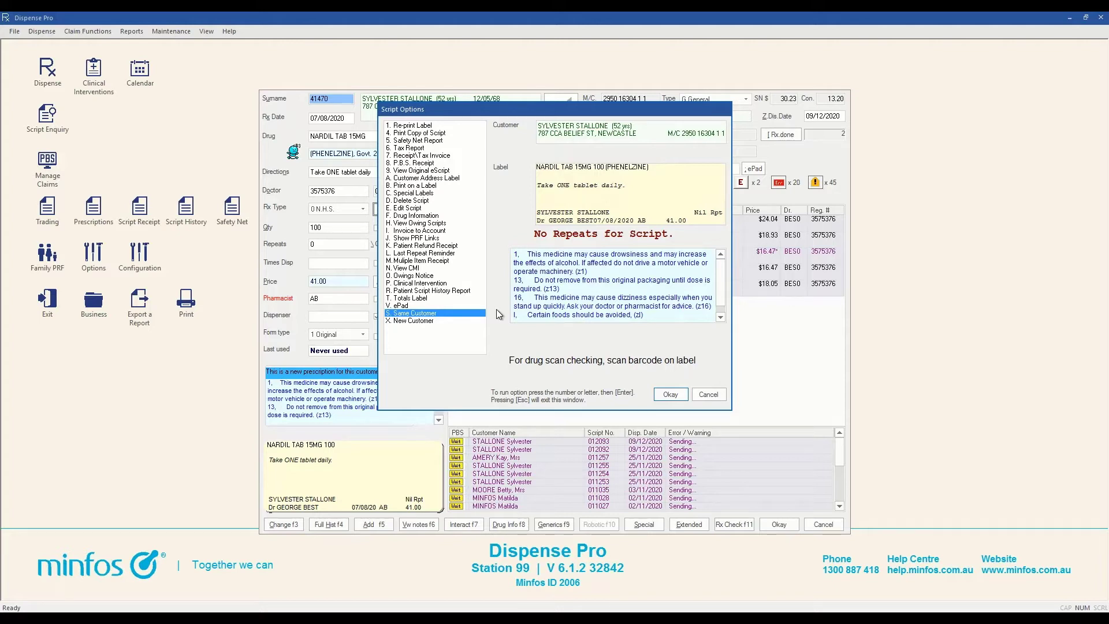
Stay with the same customer and load the second eScript token, CADIVAST, without dispensing it.
click(674, 393)
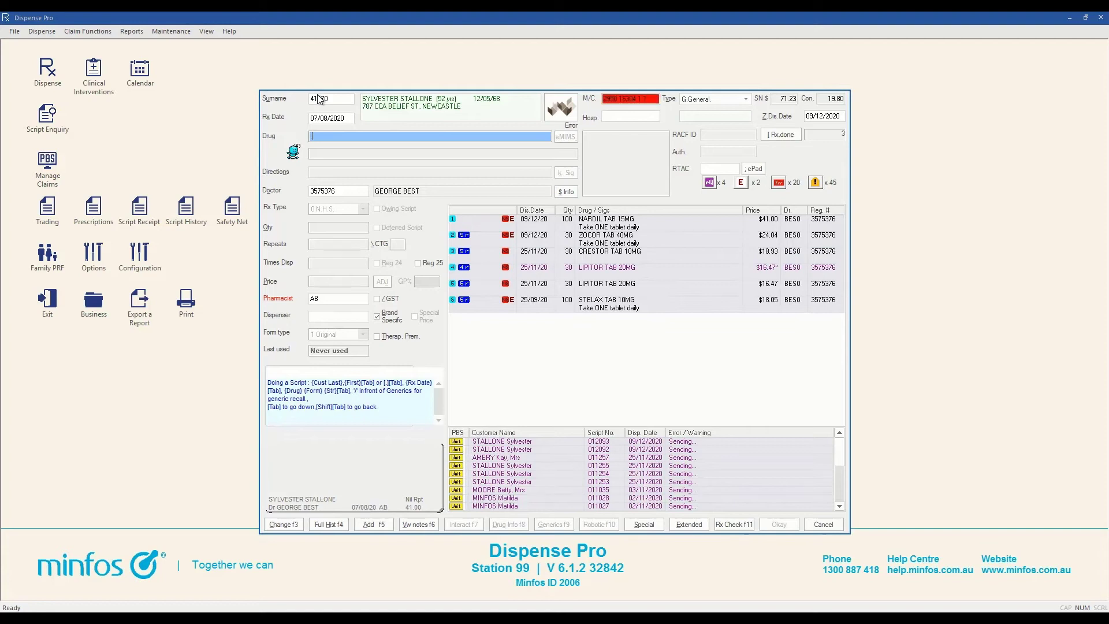
key(Return)
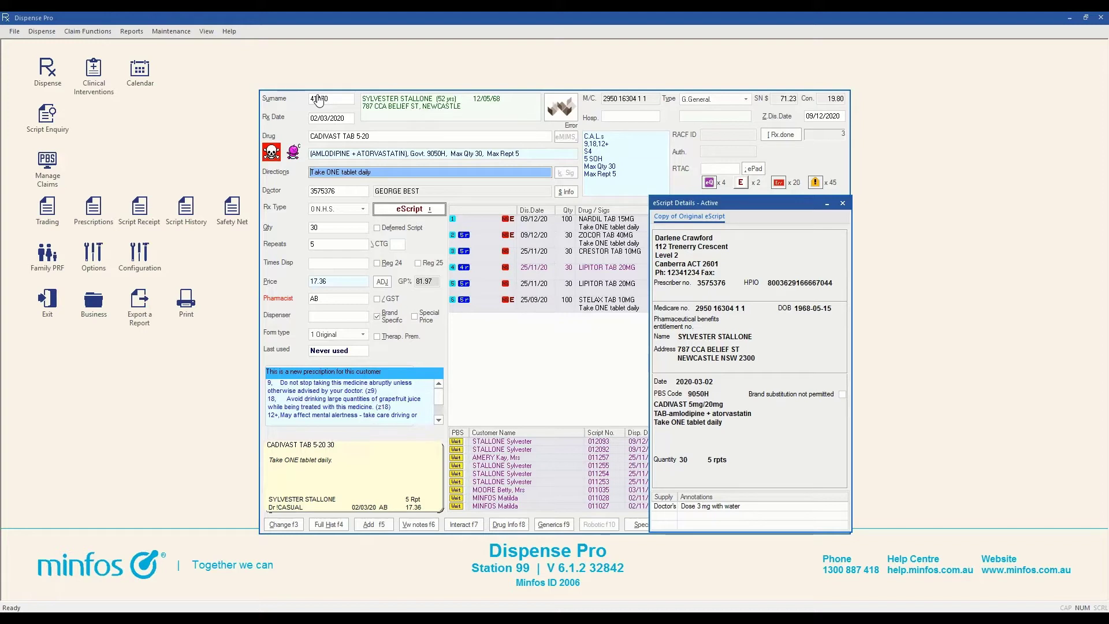
Abandon the CADIVAST script and select Sylvester Stallone again by surname search.
key(Escape)
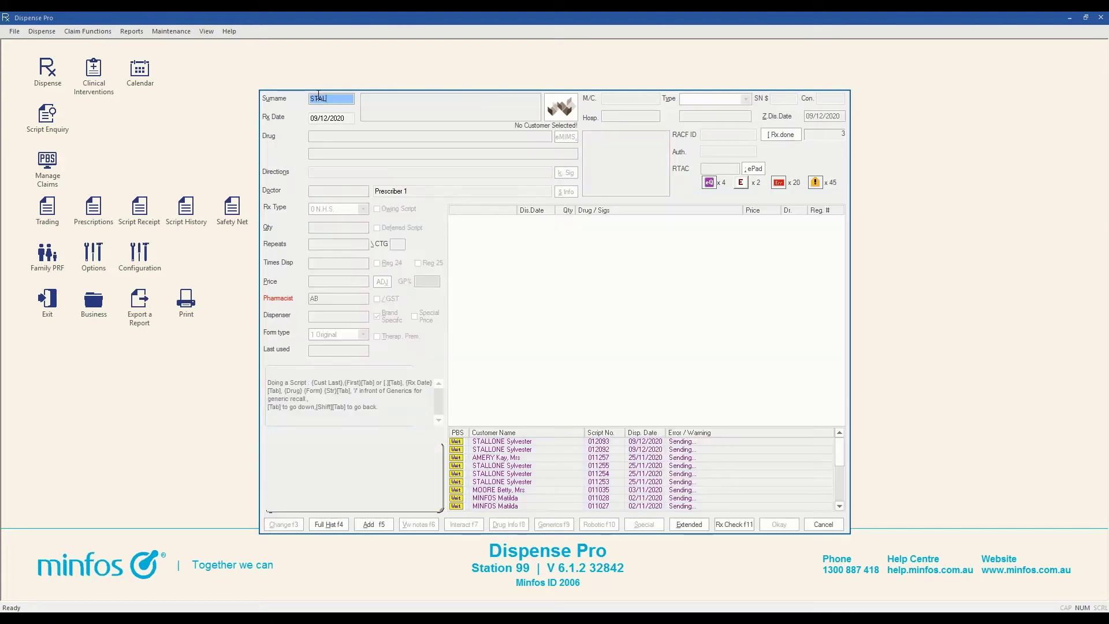
text(LONE)
key(Tab)
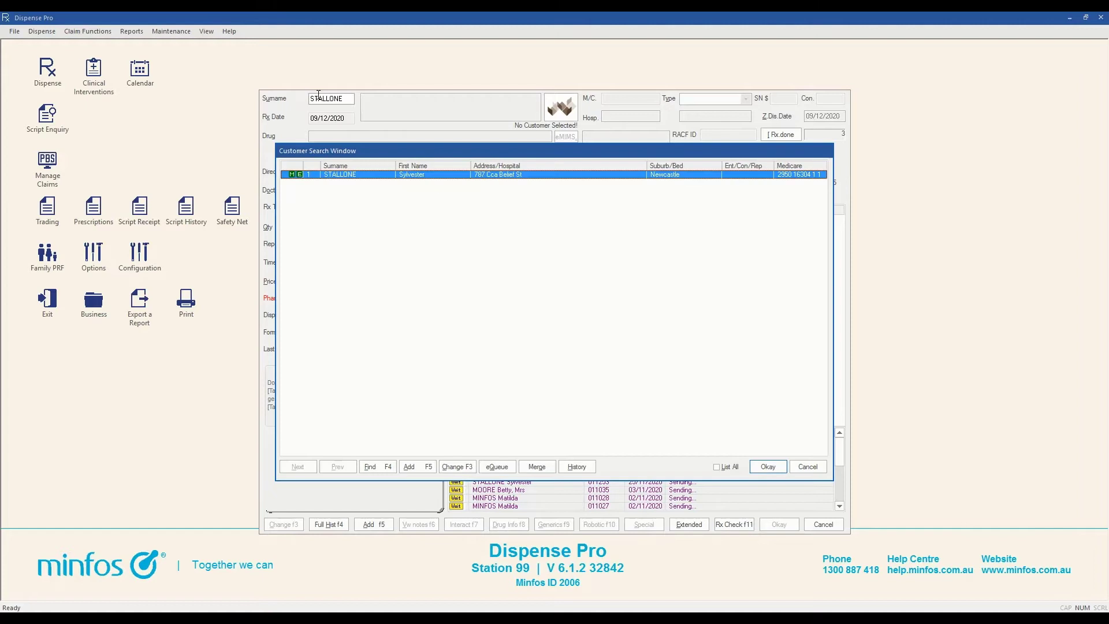
key(Return)
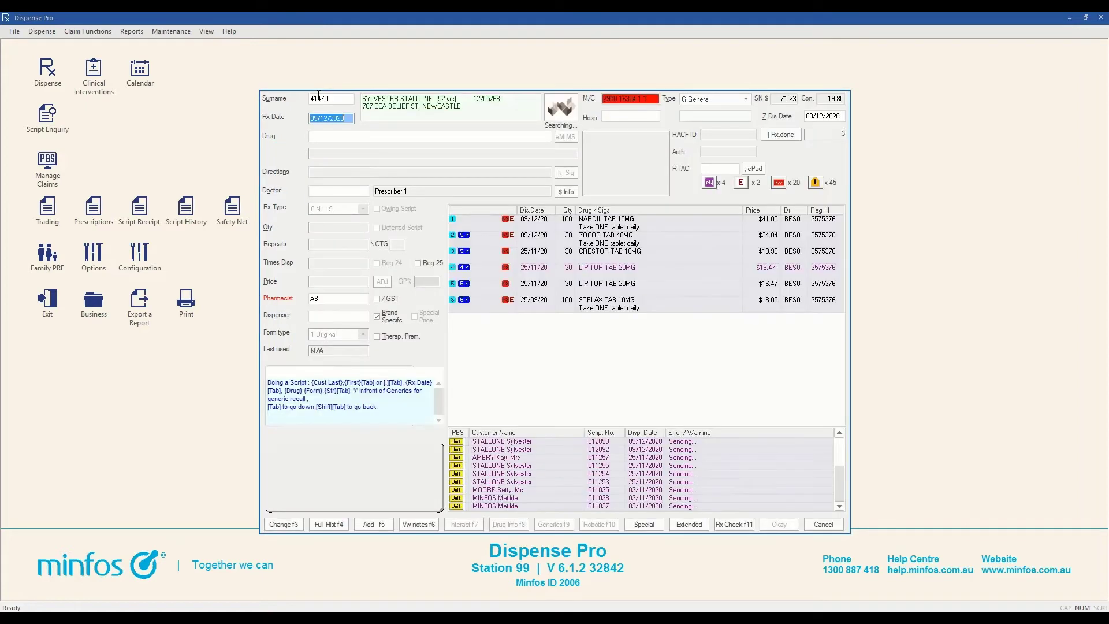
text(LIPITOR)
Enter LIPITOR TAB 10MG, one daily with 5 repeats, and save and process the paper script.
key(Tab)
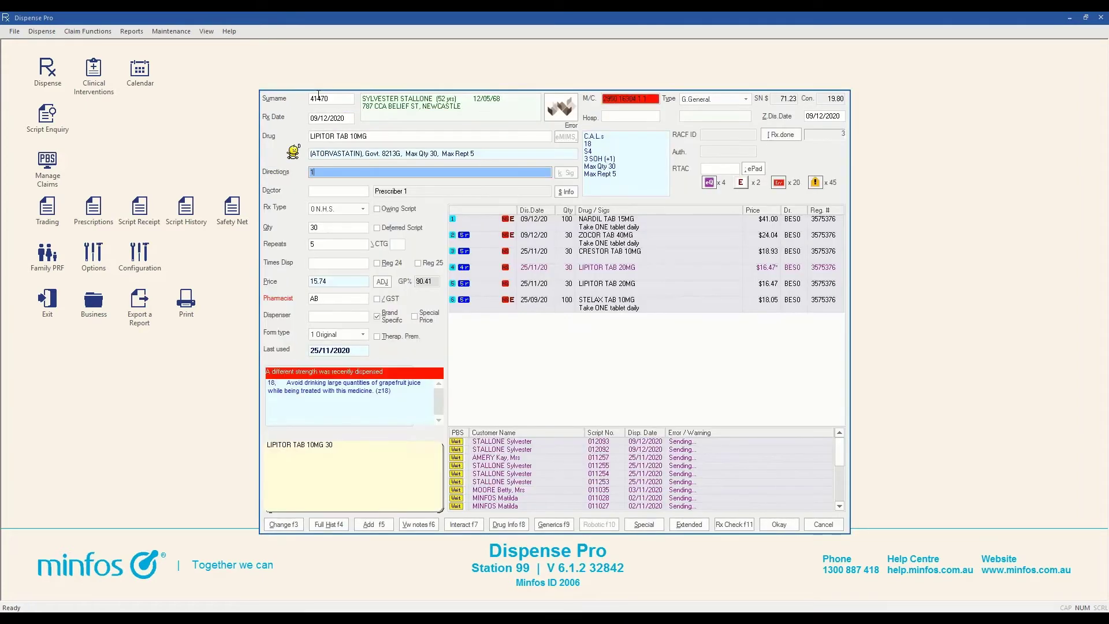
key(Tab)
key(Tab)
key(End)
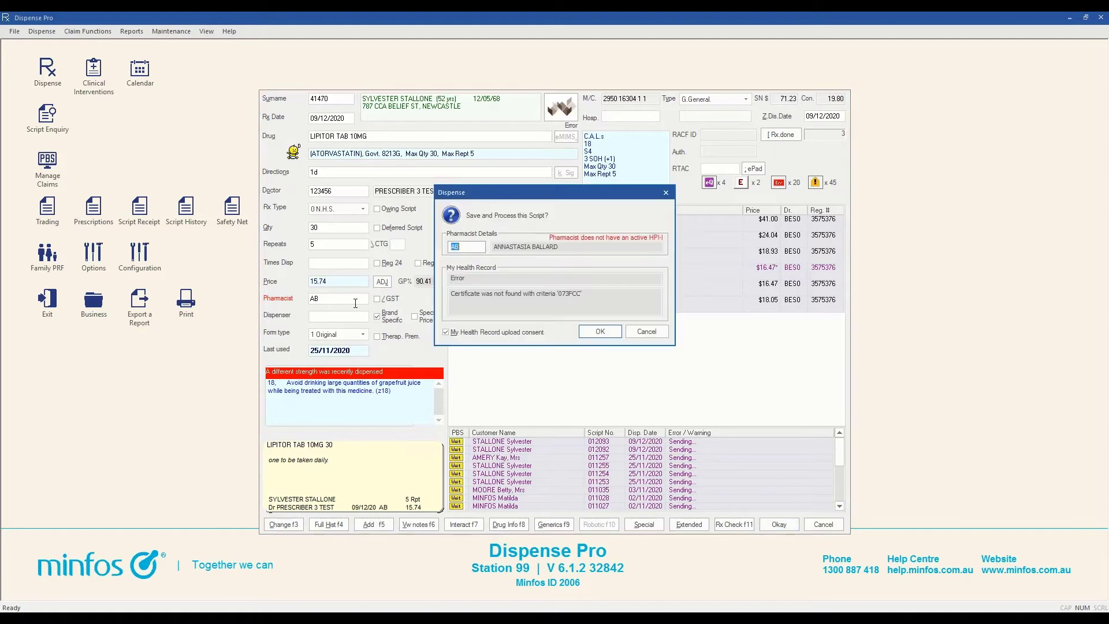
key(Return)
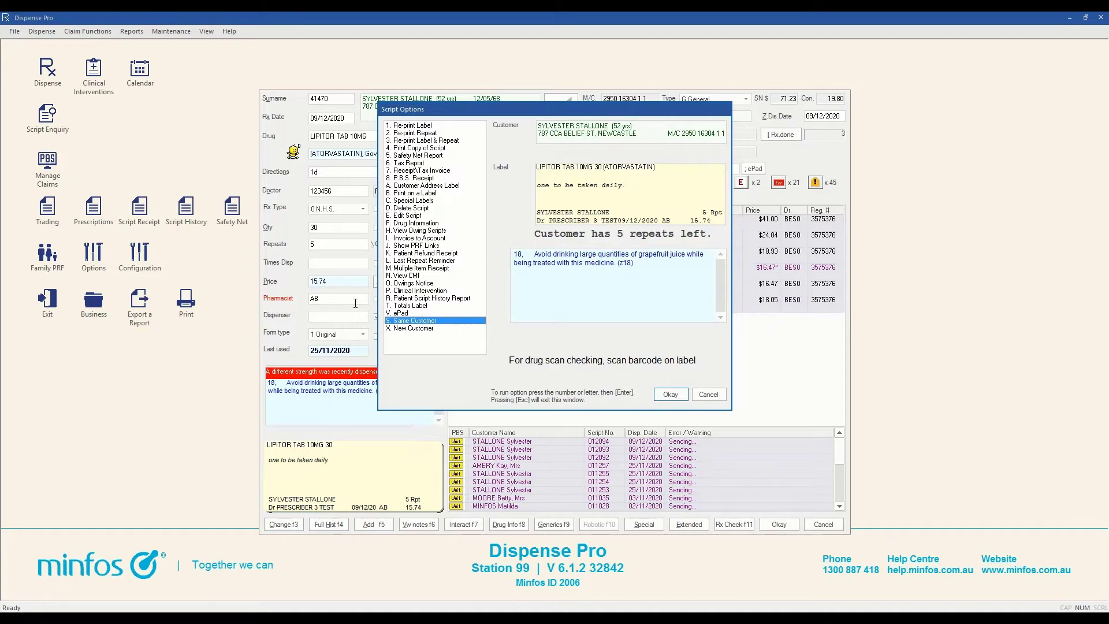
click(408, 329)
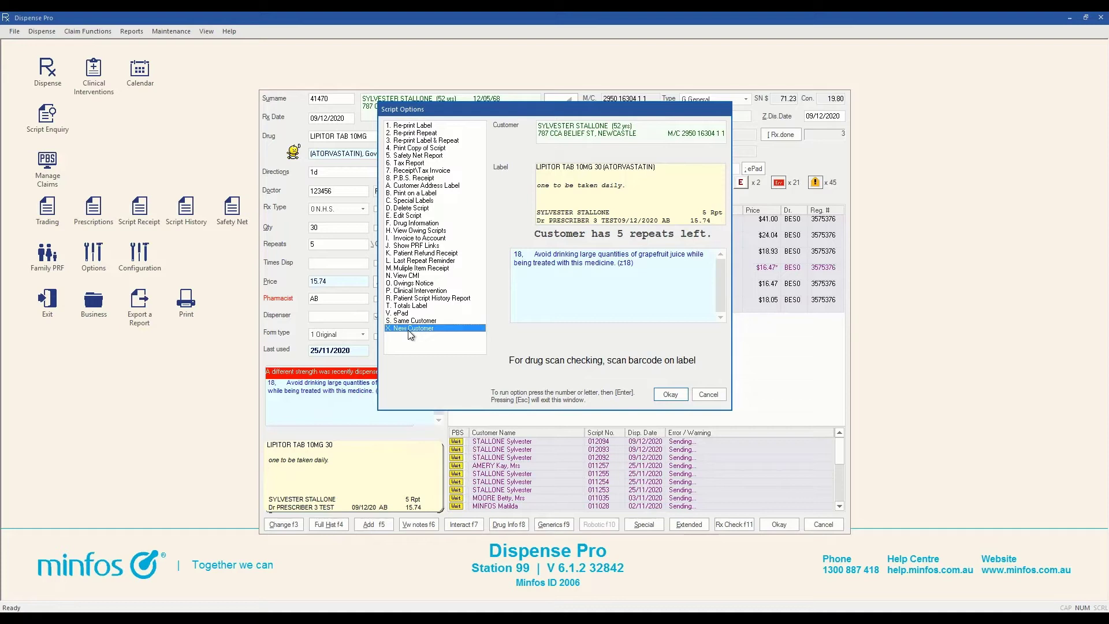
key(Return)
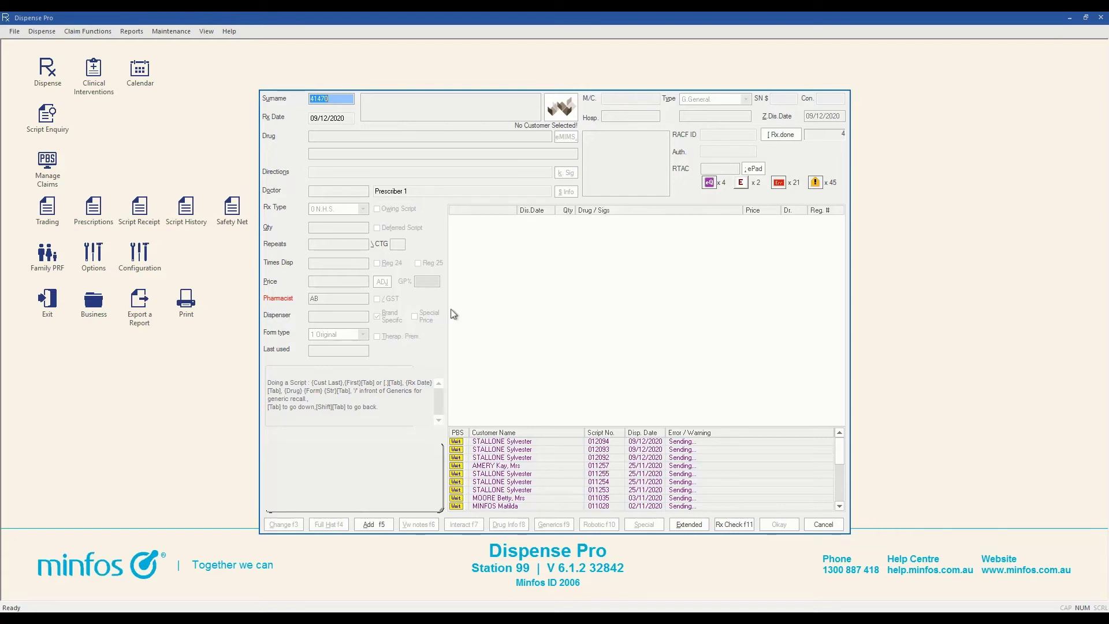
List the waiting eQueue basket's two eScripts, CADIVAST TAB 5mg/20mg and ALPHAMOX CAP 500mg.
click(708, 183)
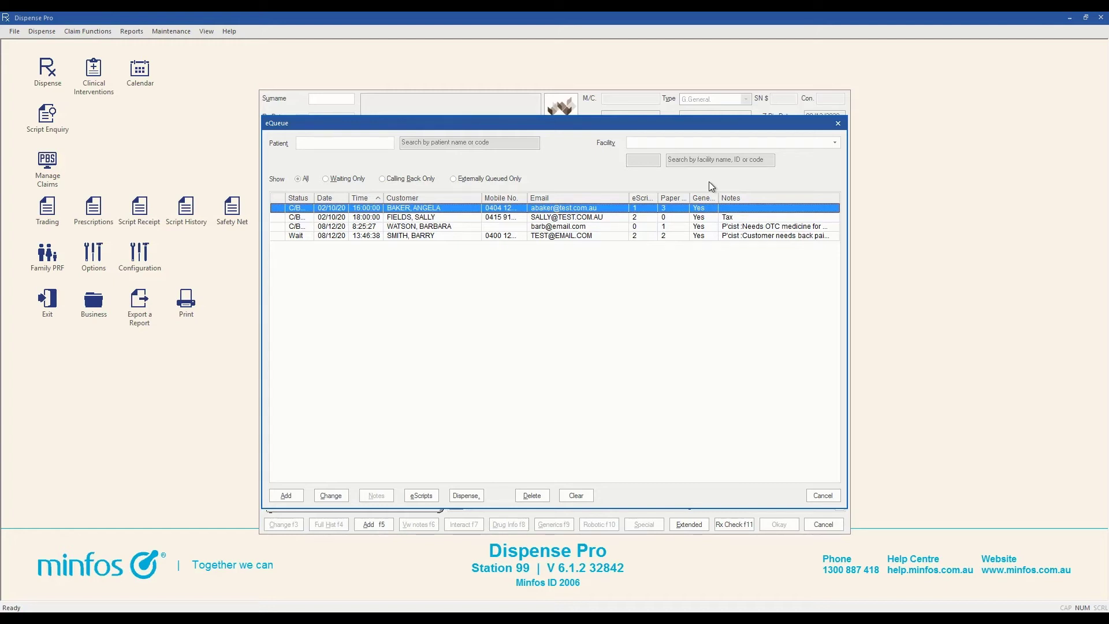
click(646, 235)
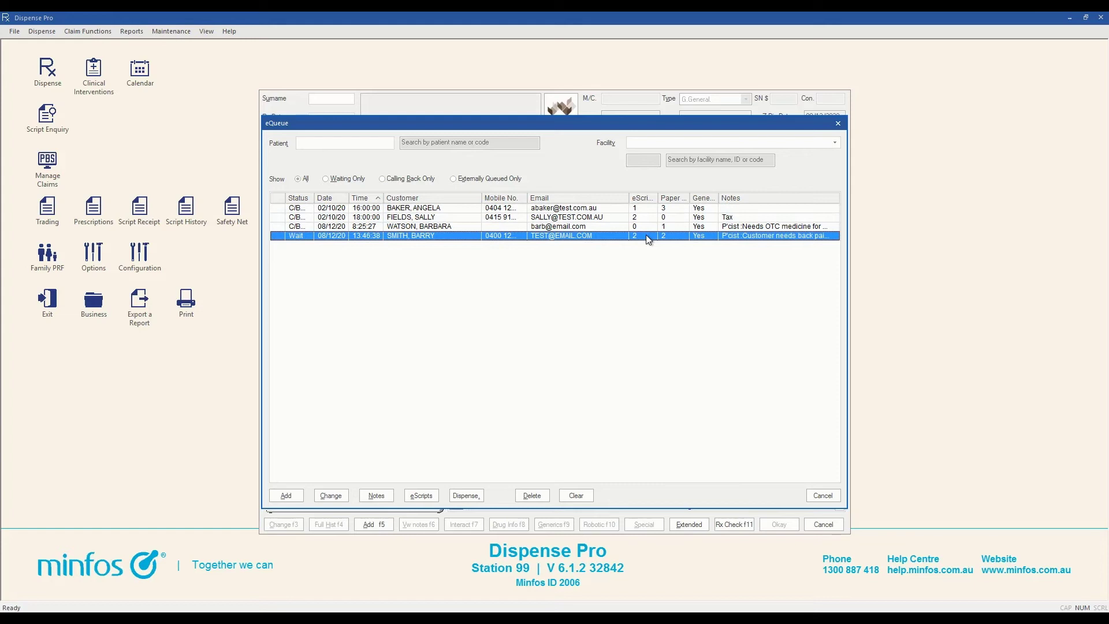
click(431, 499)
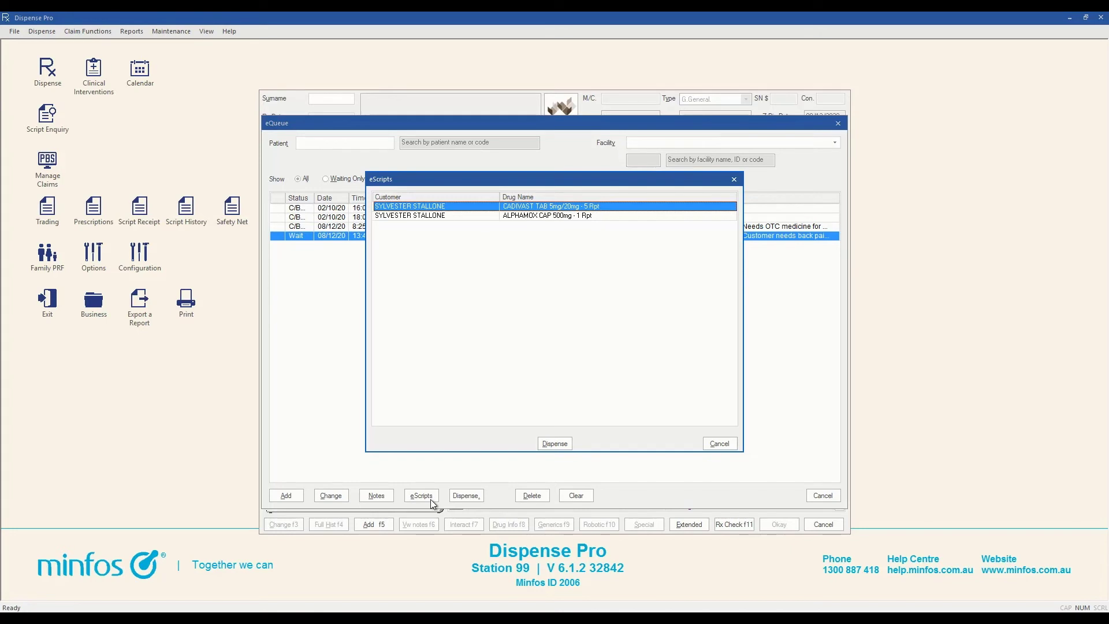
Dispense the CADIVAST TAB 5-20 eScript, save and process it with the pharmacist password.
click(552, 444)
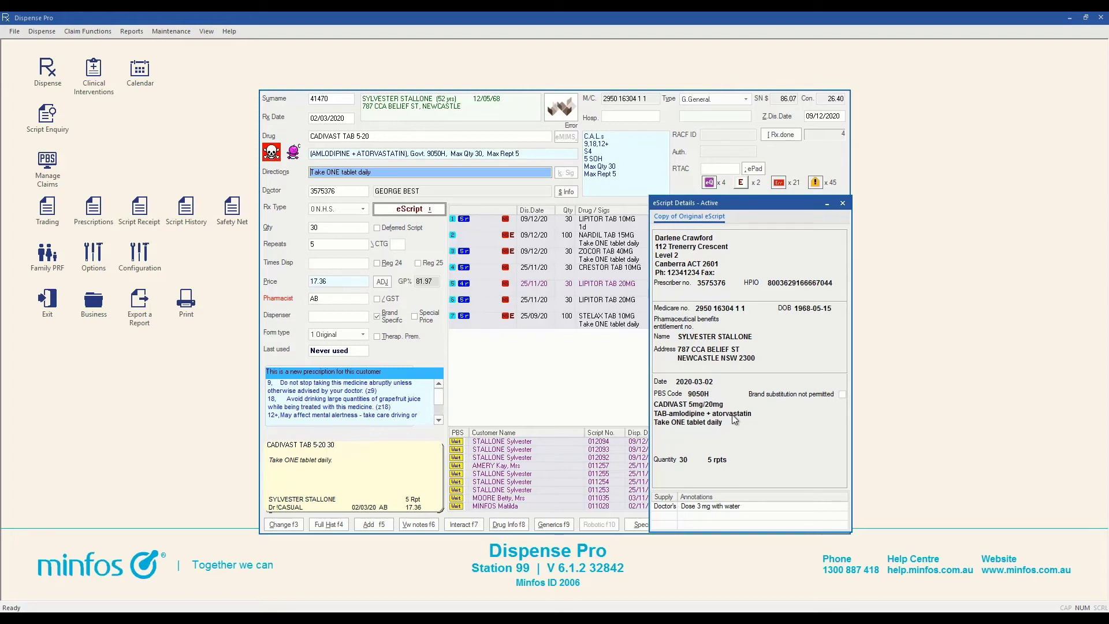
key(End)
key(Tab)
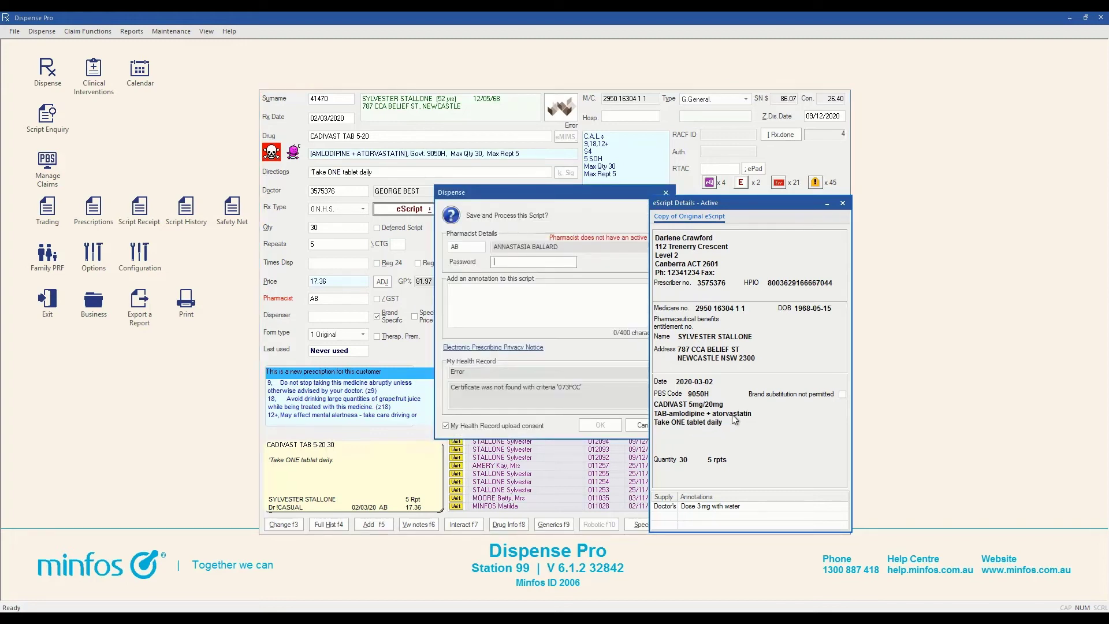
text(**********)
key(Return)
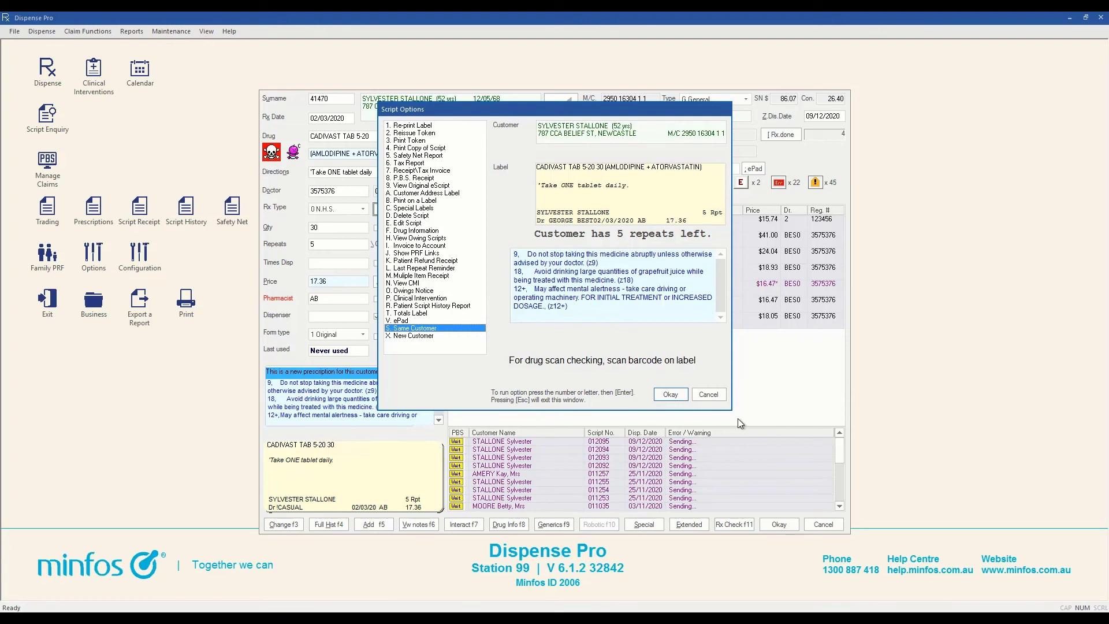
Start a new customer and dispense the eQueue paper-script basket at full price.
key(x)
key(Return)
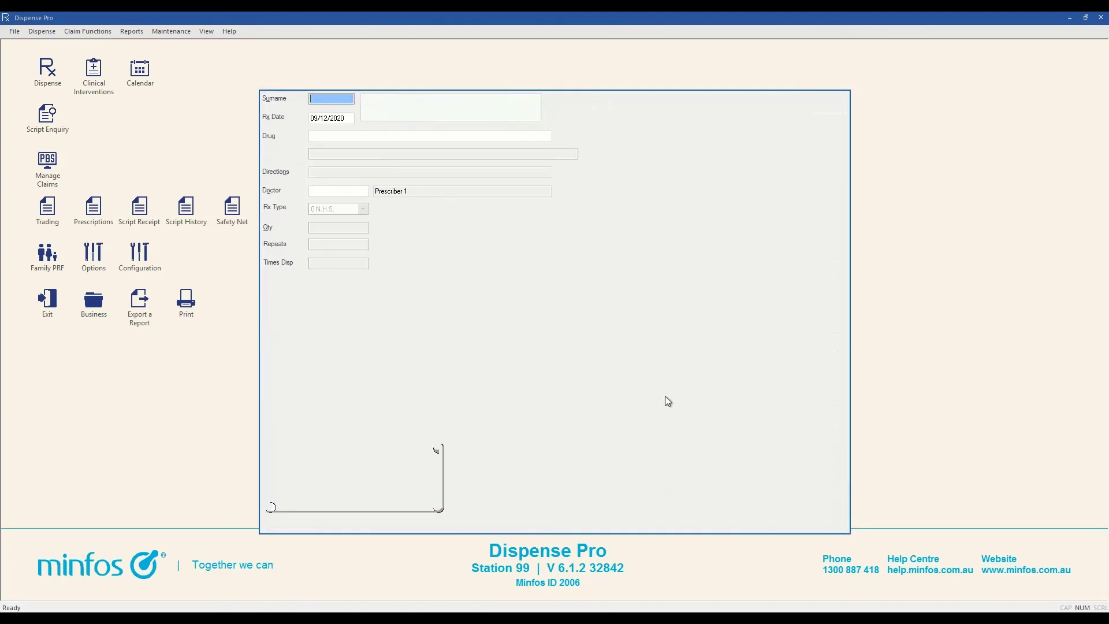
click(713, 189)
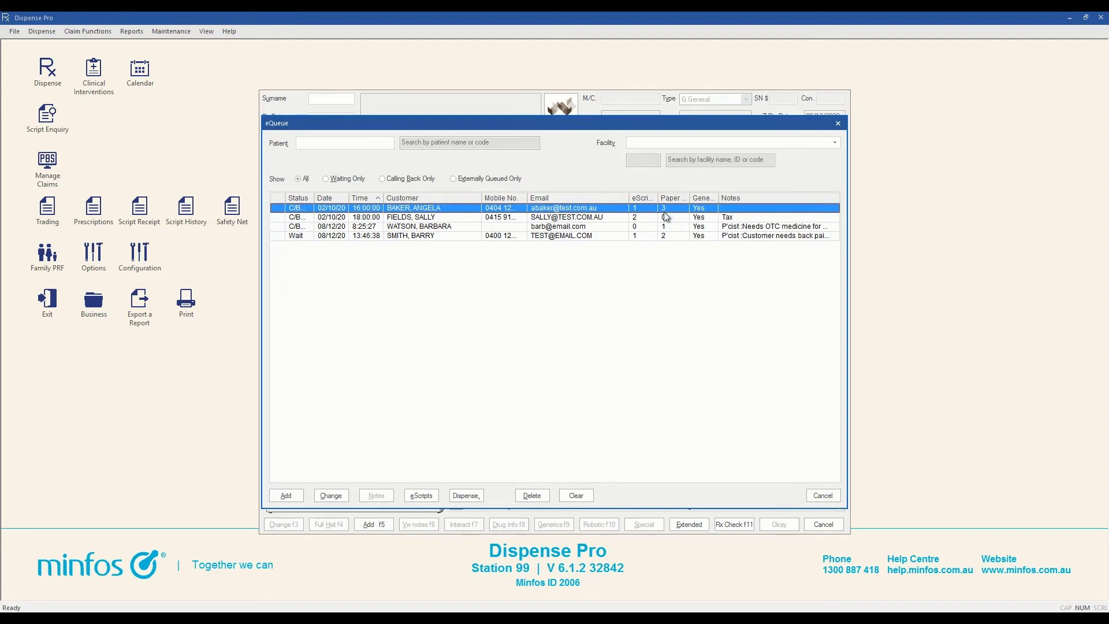
click(655, 228)
key(Return)
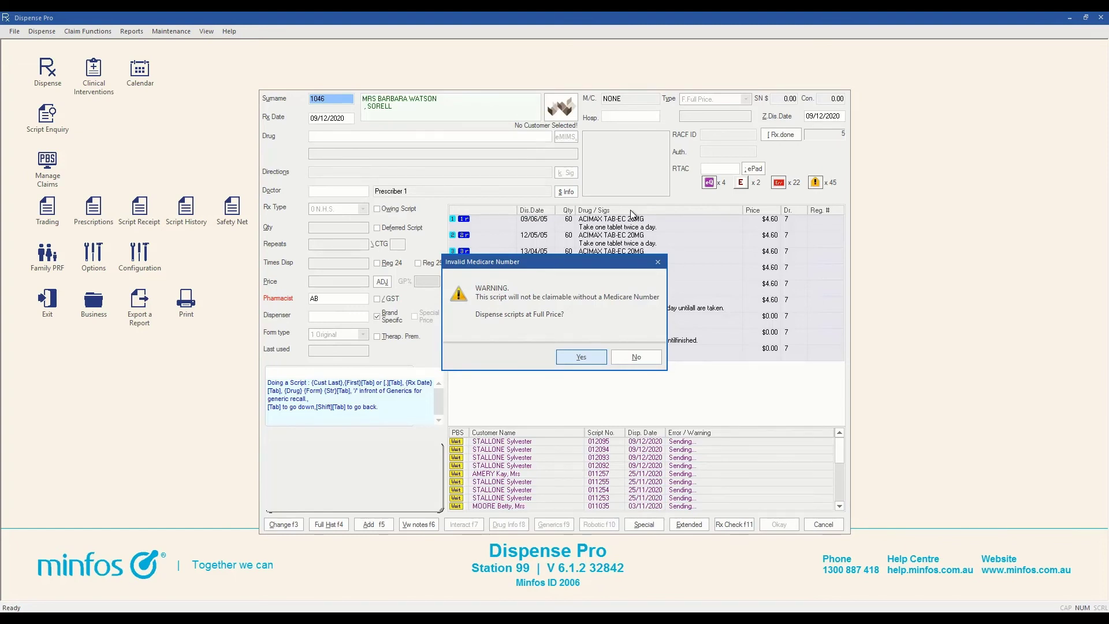
key(Return)
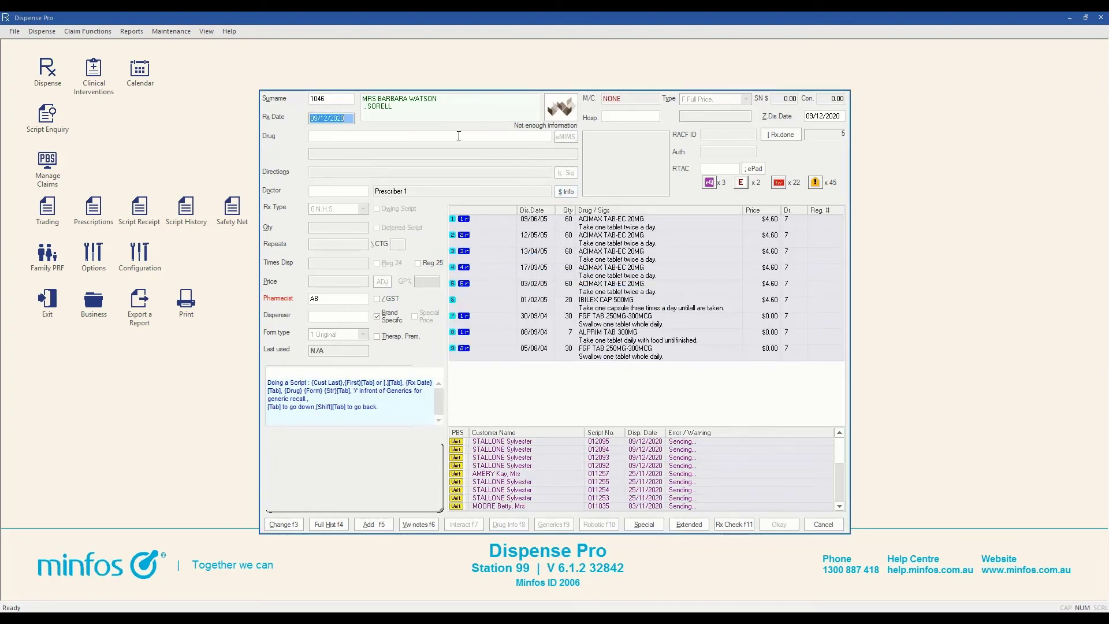
Enter AMOXIL CAP 250MG 20 with directions 1qid and the doctor, then finish and print the label.
click(458, 135)
text(AMOXIL)
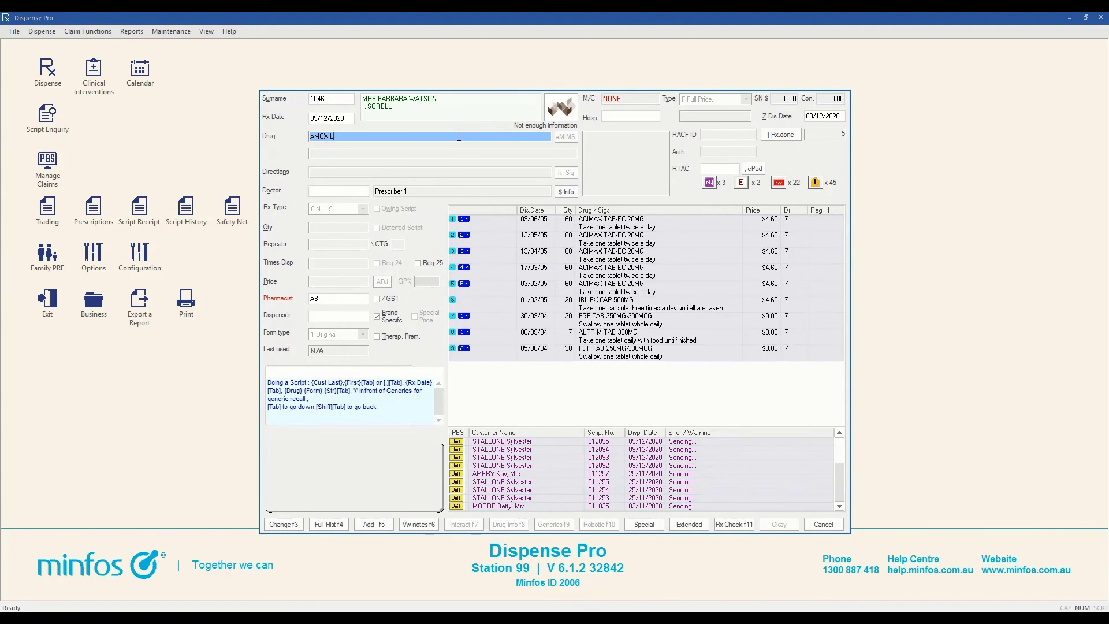
key(Tab)
text(1qid)
key(Tab)
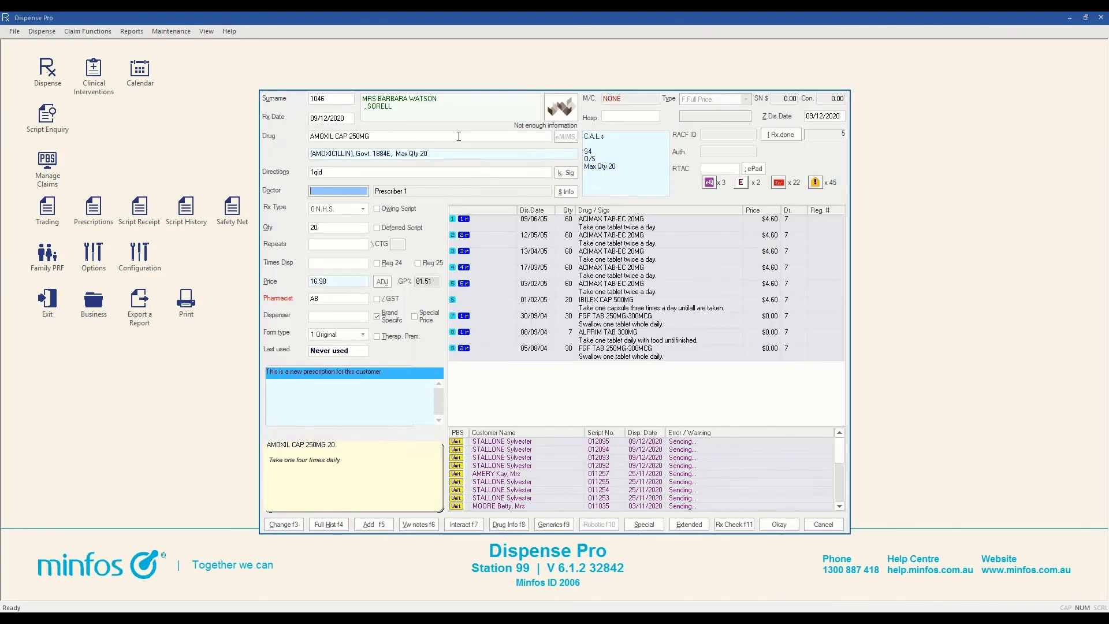
key(Return)
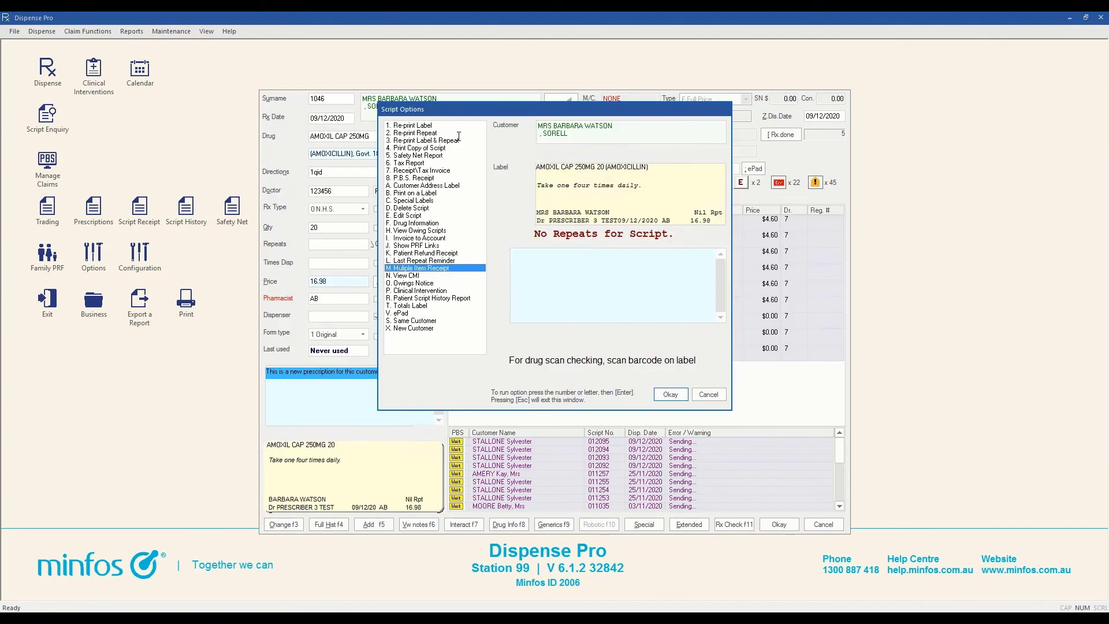
Cancel Script Options and reopen the eQueue to check the three remaining baskets.
click(709, 394)
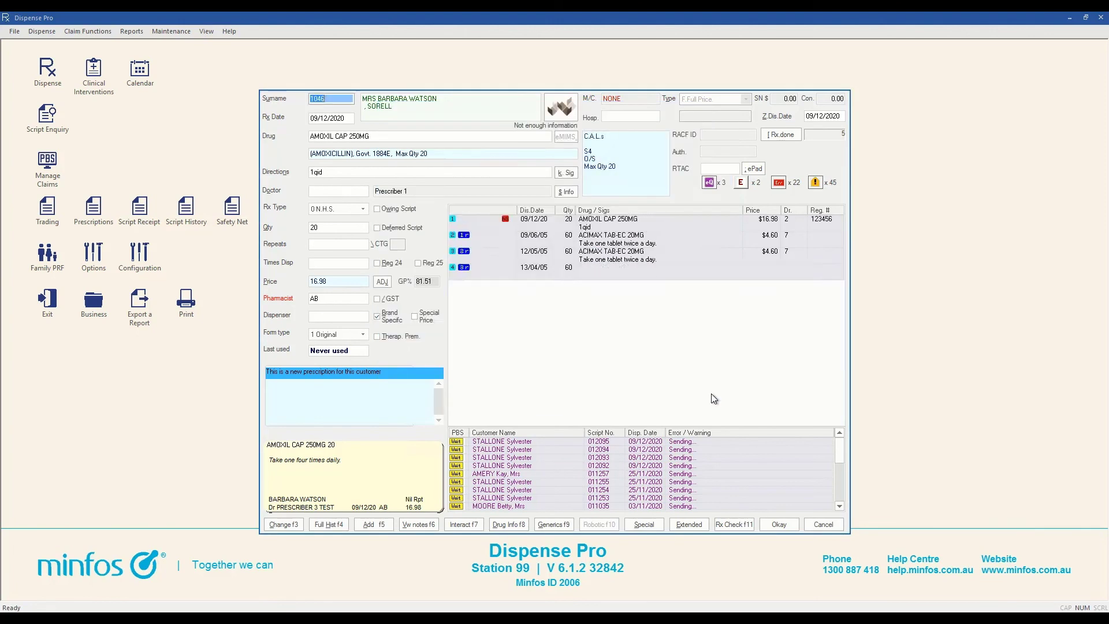
click(712, 183)
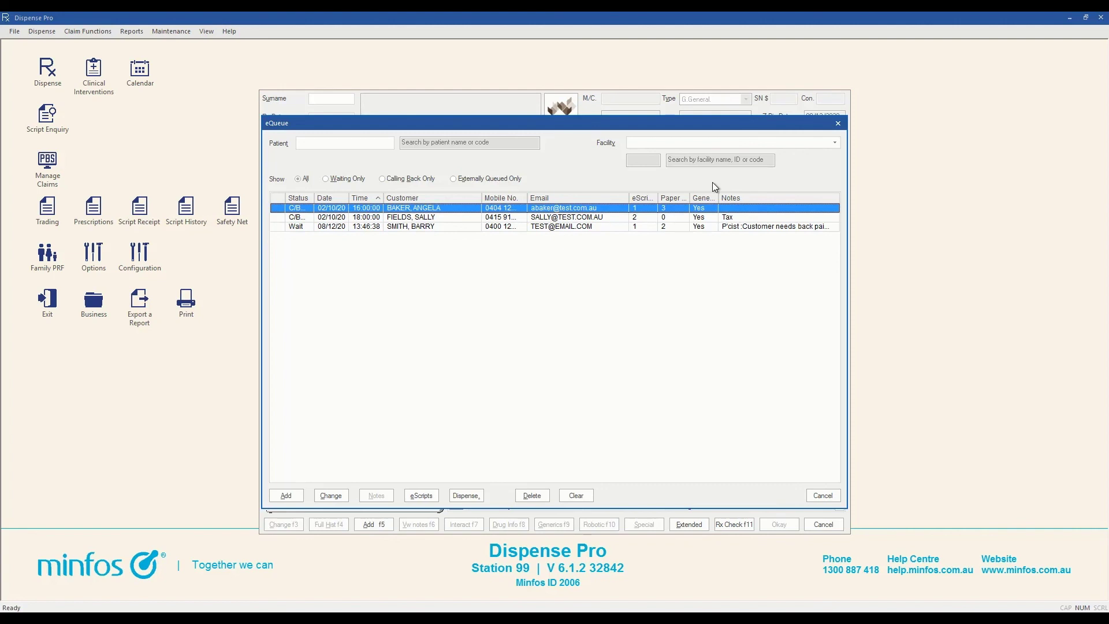